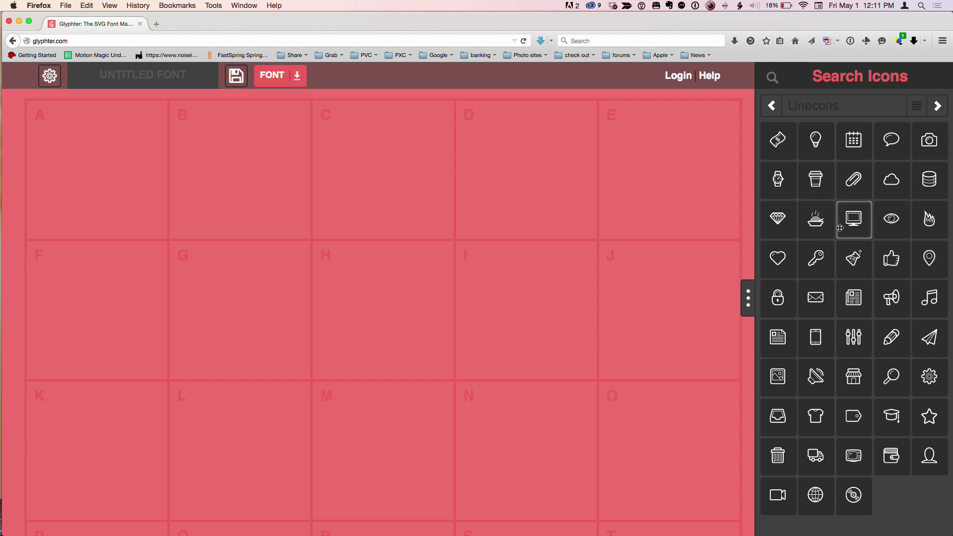
Drop the plus-in-a-circle icon from the Batch icon set into glyph A
click(936, 107)
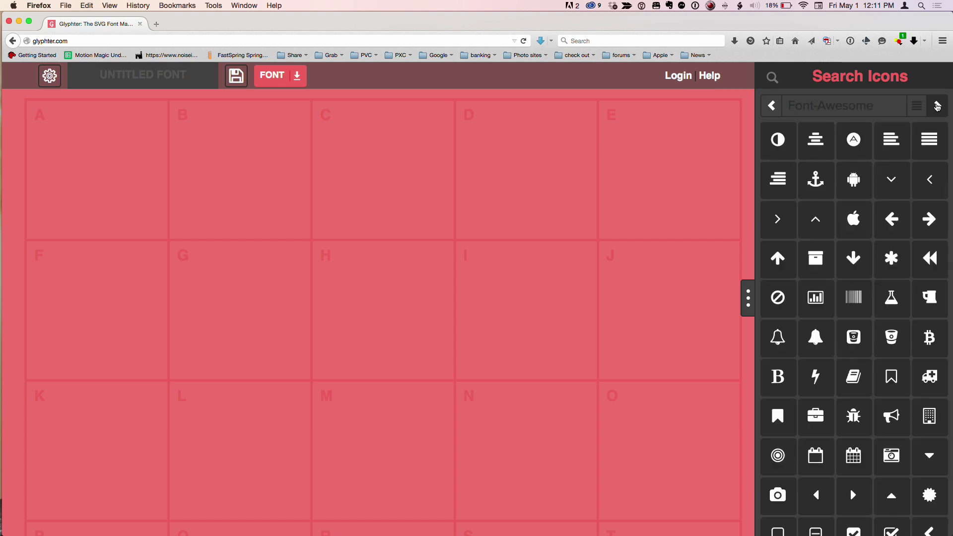
click(937, 107)
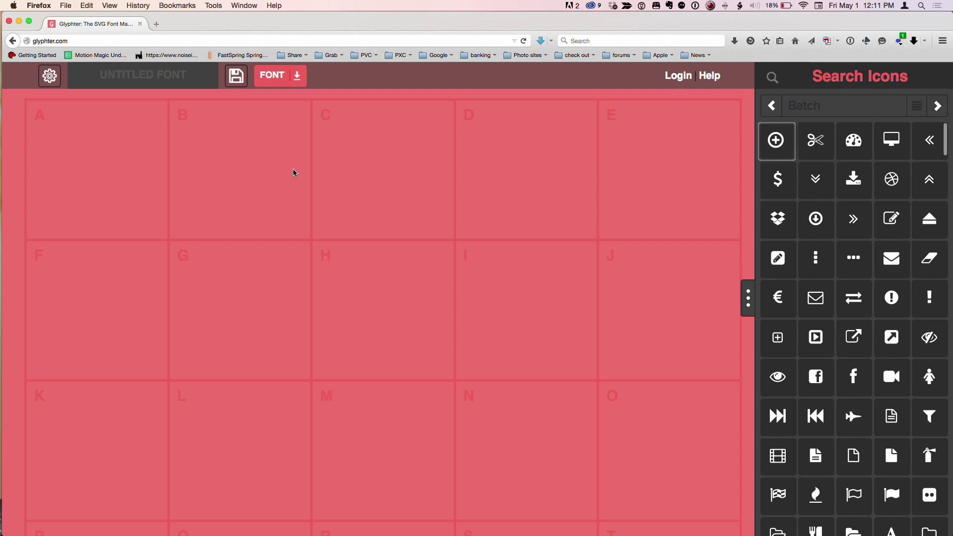
drag(294, 173, 82, 173)
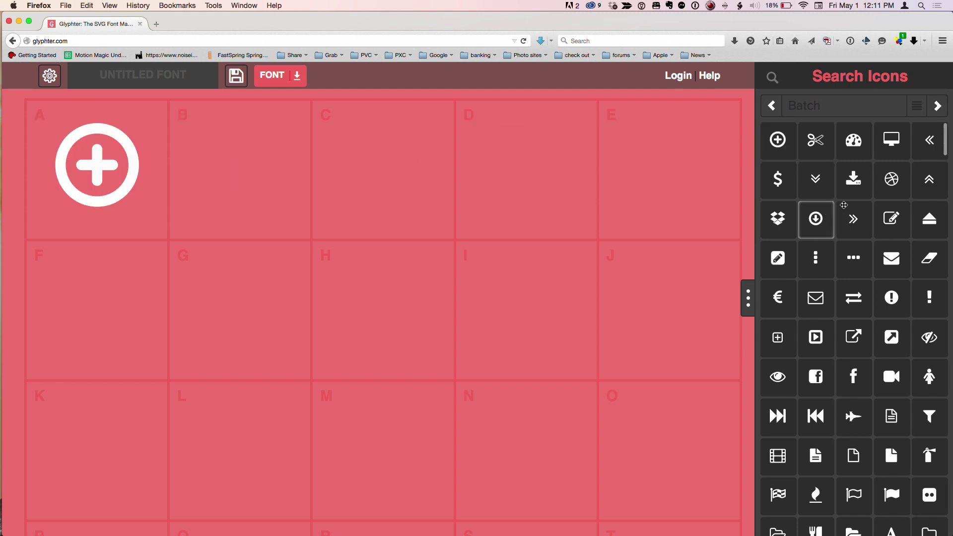
Browse the Broccolidry icon set and look over the linecons font's glyphs in Font Book
click(937, 106)
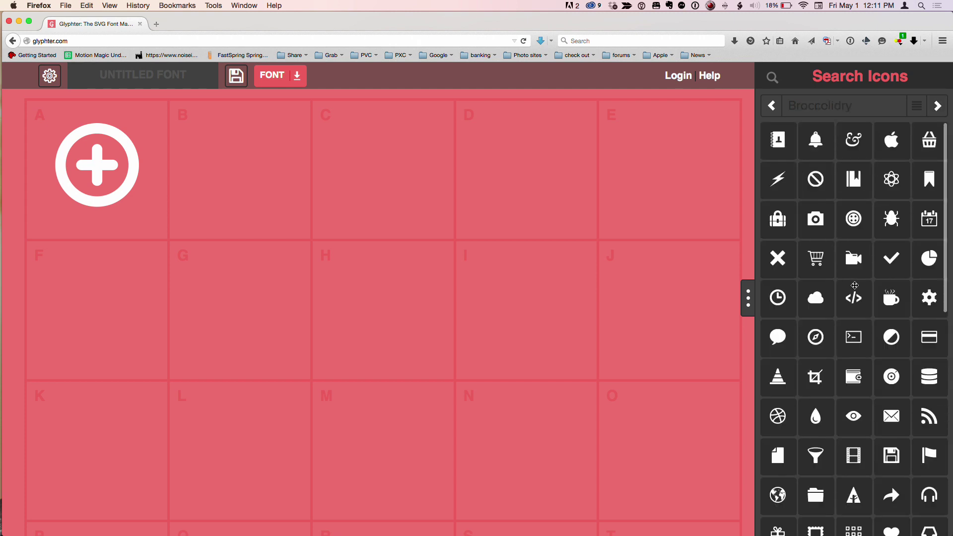
scroll(874, 367, down, 1)
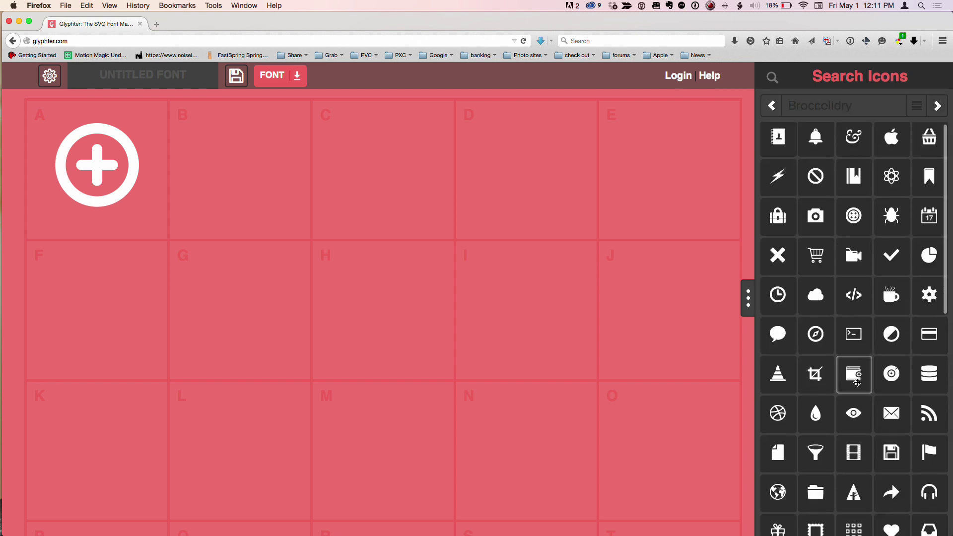
key(super+Tab)
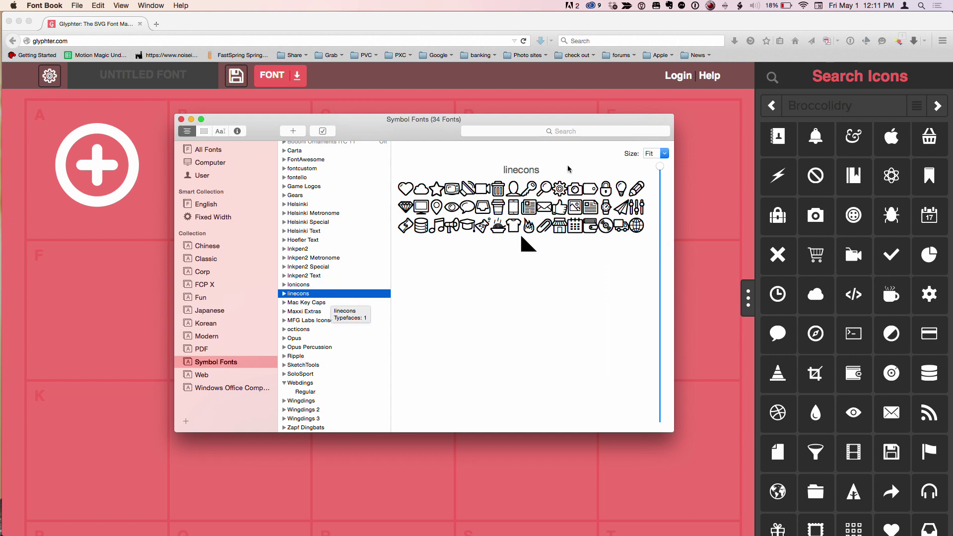
click(489, 203)
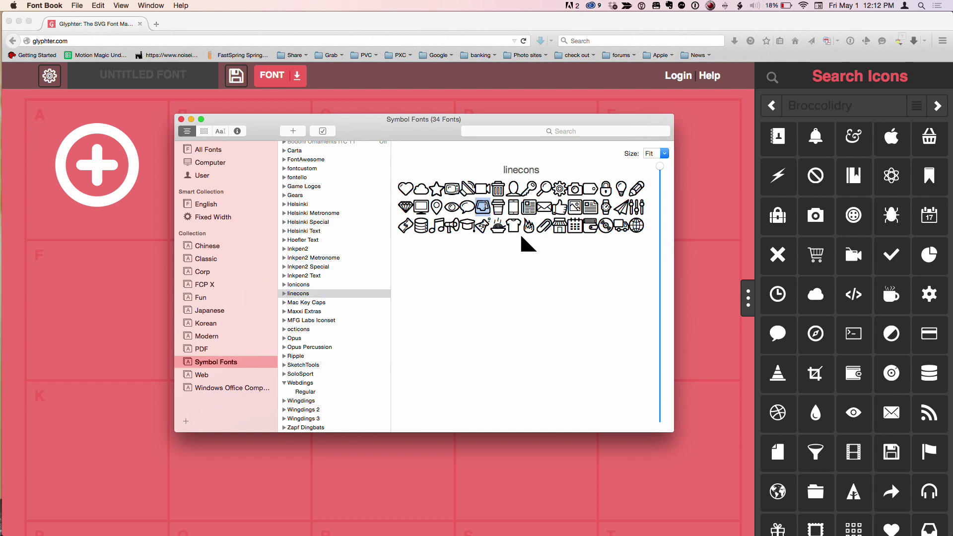
key(super+Tab)
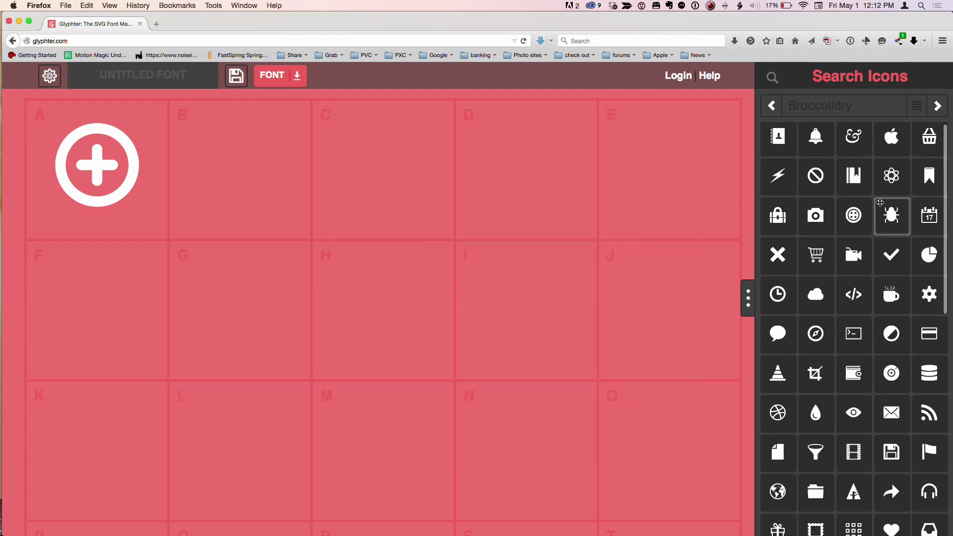
Place the apple in B, the Eco-Ico heart in C and the Eighty-Shades fork-and-knife in D
drag(898, 138, 228, 149)
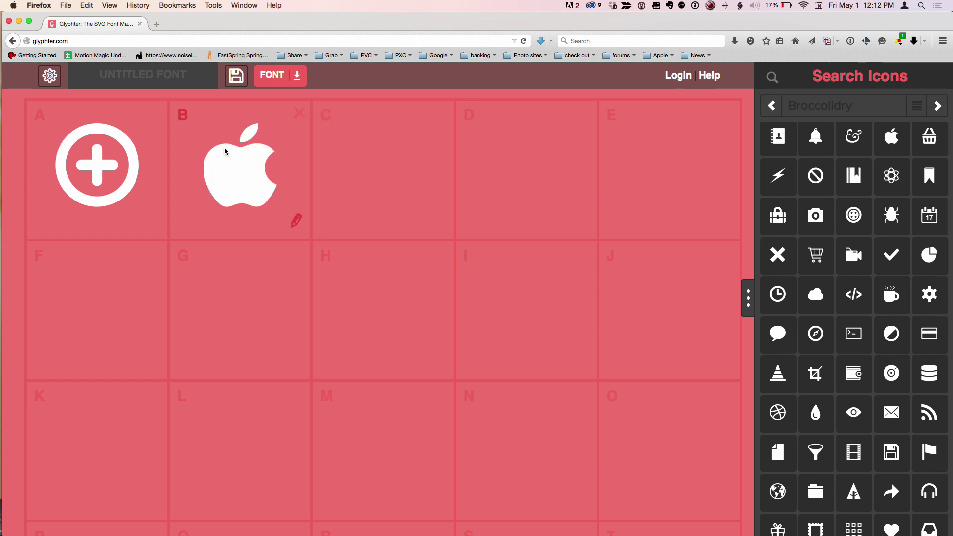
click(936, 107)
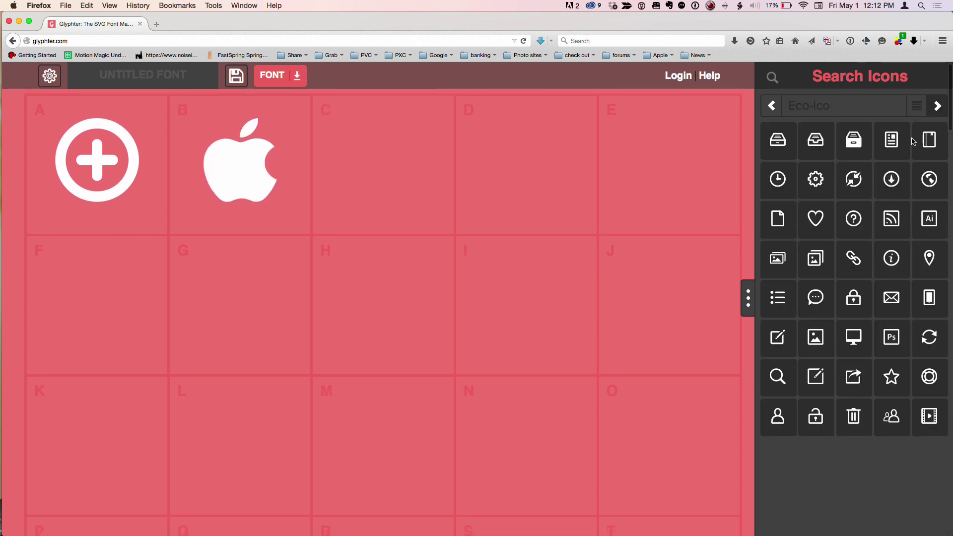
drag(819, 226, 377, 163)
click(936, 105)
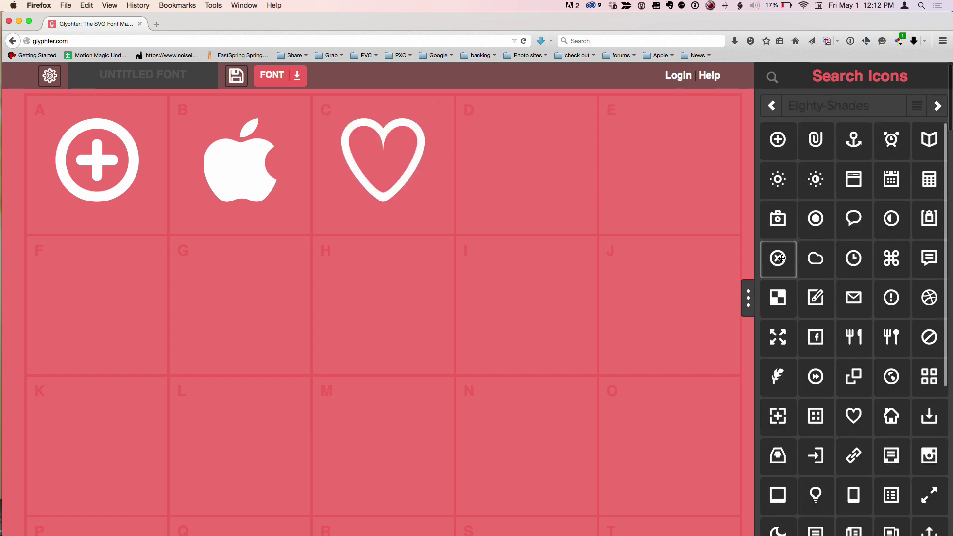
drag(854, 337, 489, 159)
scroll(853, 298, down, 5)
scroll(617, 298, down, 8)
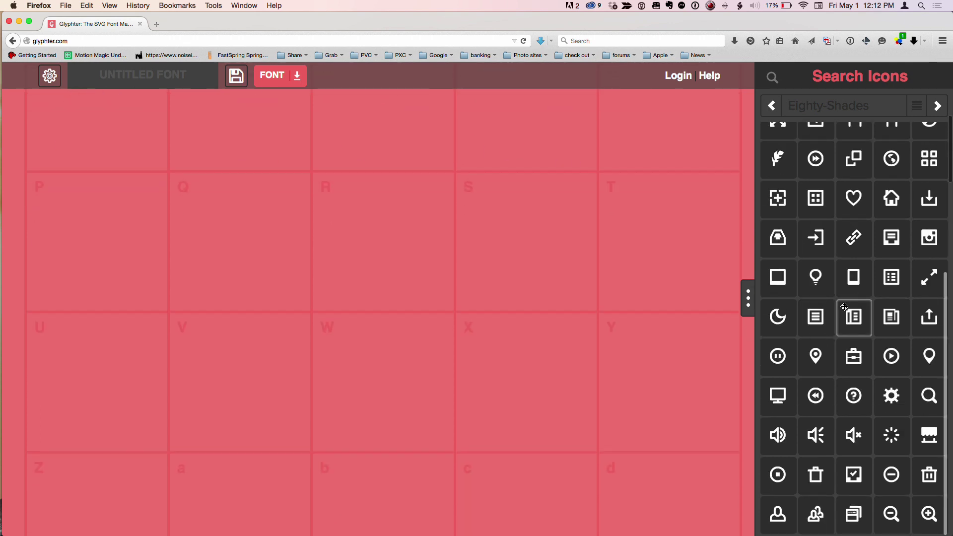
scroll(606, 296, up, 8)
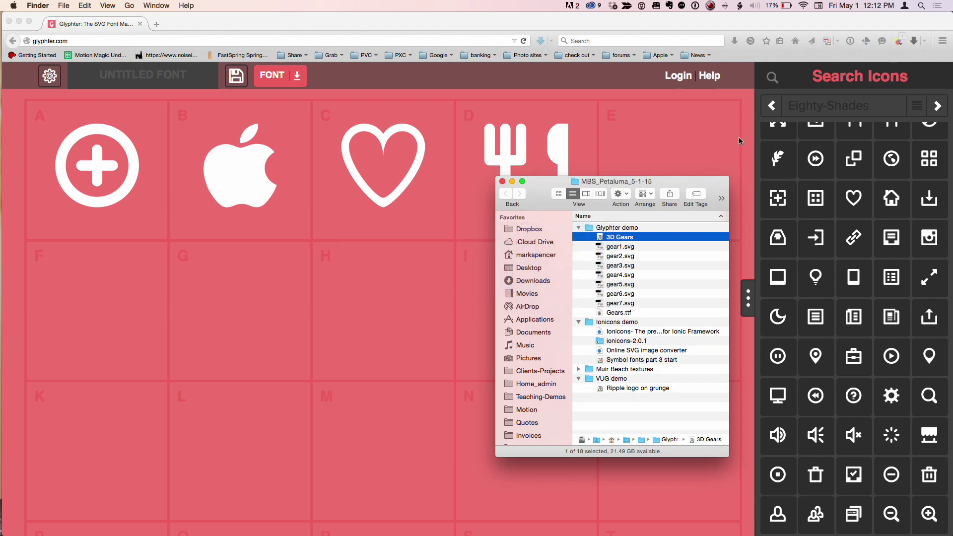
Quick Look gear1.svg, gear2.svg and gear3.svg in the Glyphter demo folder
drag(681, 183, 688, 147)
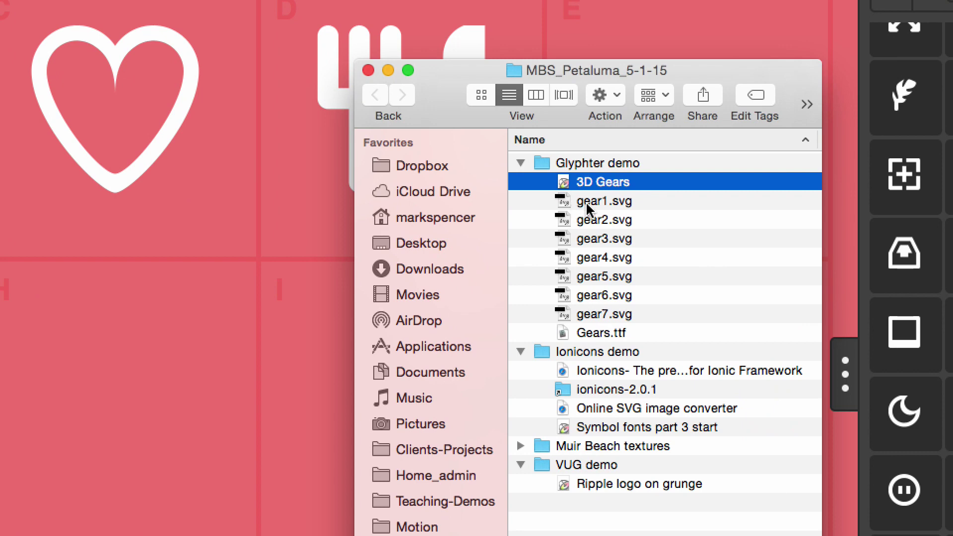
click(588, 203)
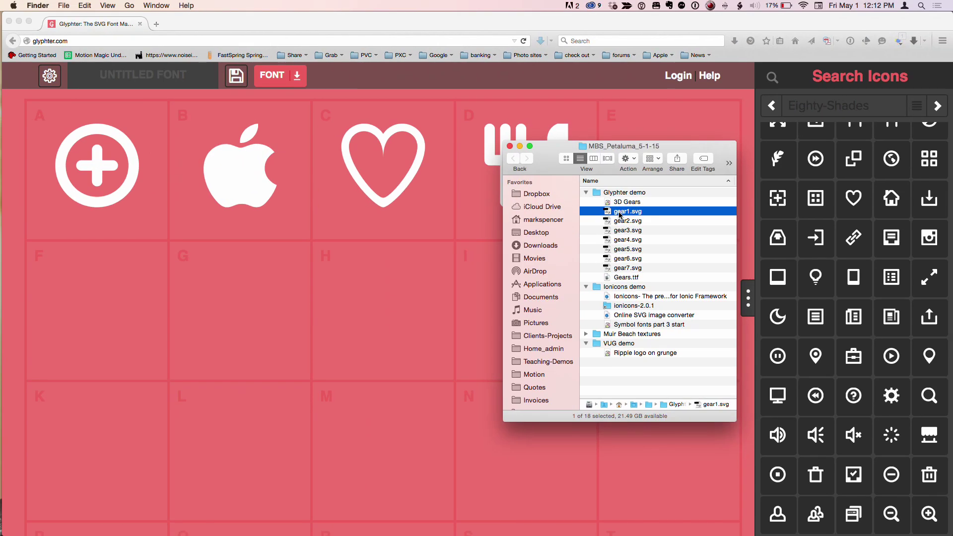
key(space)
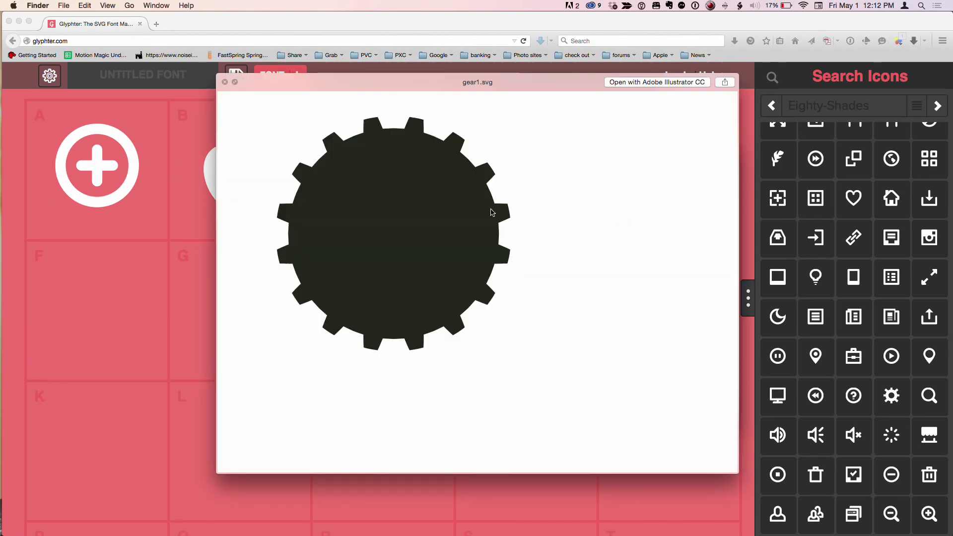
key(space)
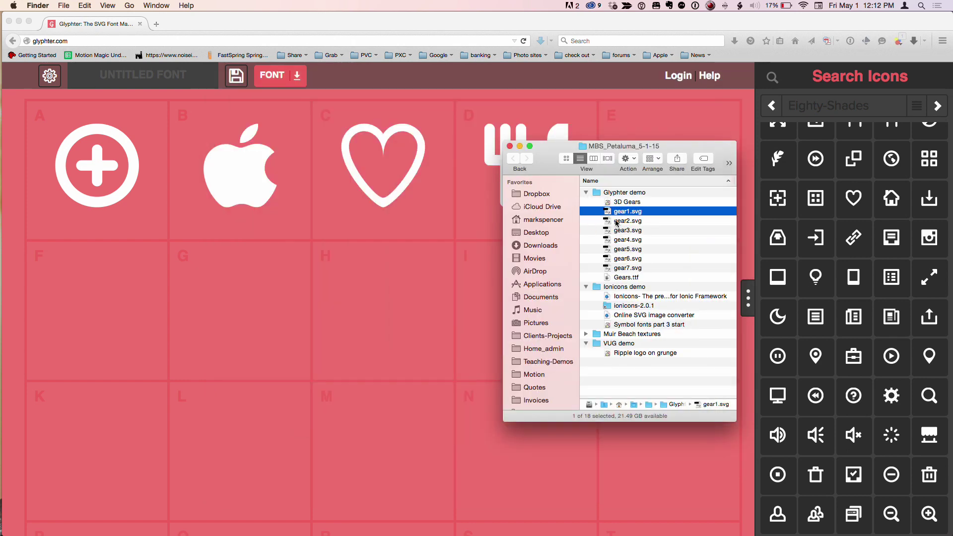
click(616, 223)
key(space)
key(space)
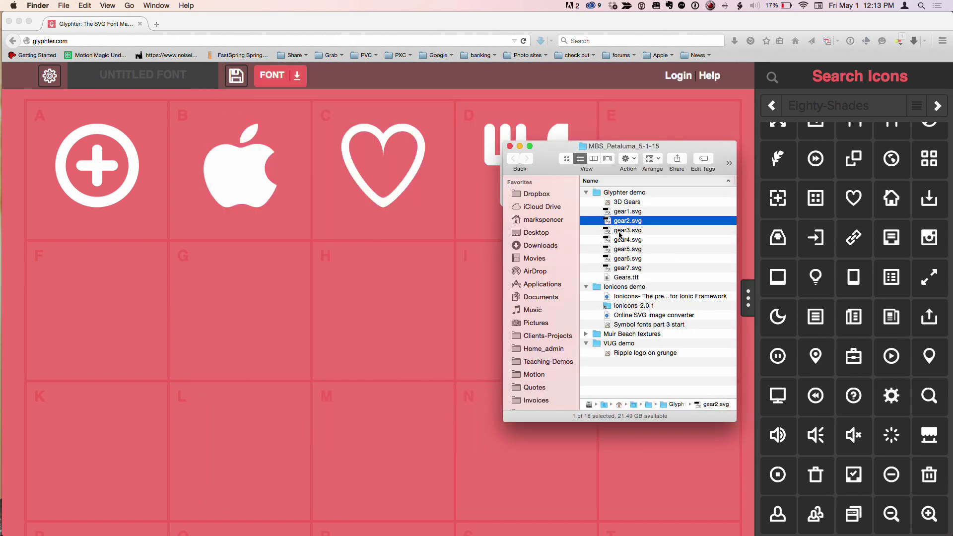
click(619, 231)
key(space)
key(space)
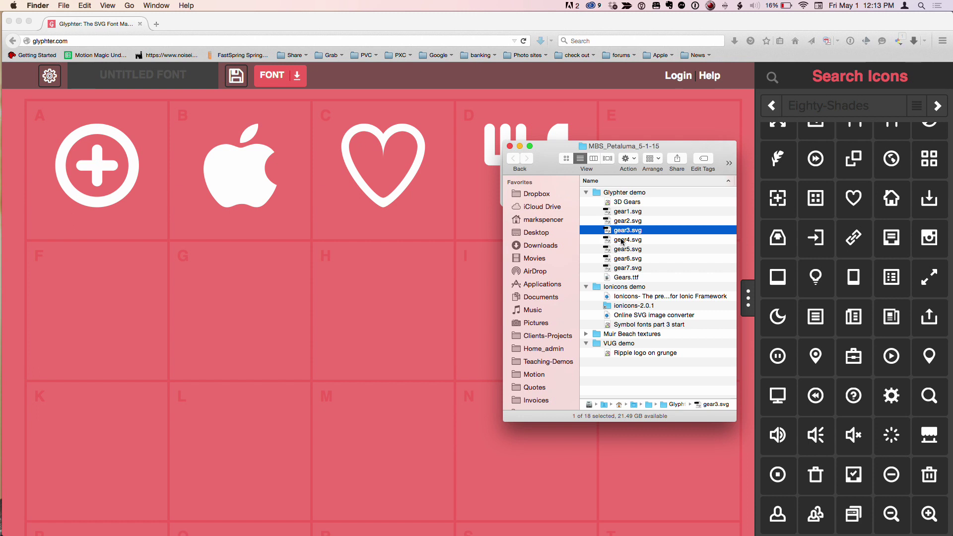
Import gear SVG files, including gear4, gear6 and gear5, into glyphs F through K
drag(606, 214, 120, 293)
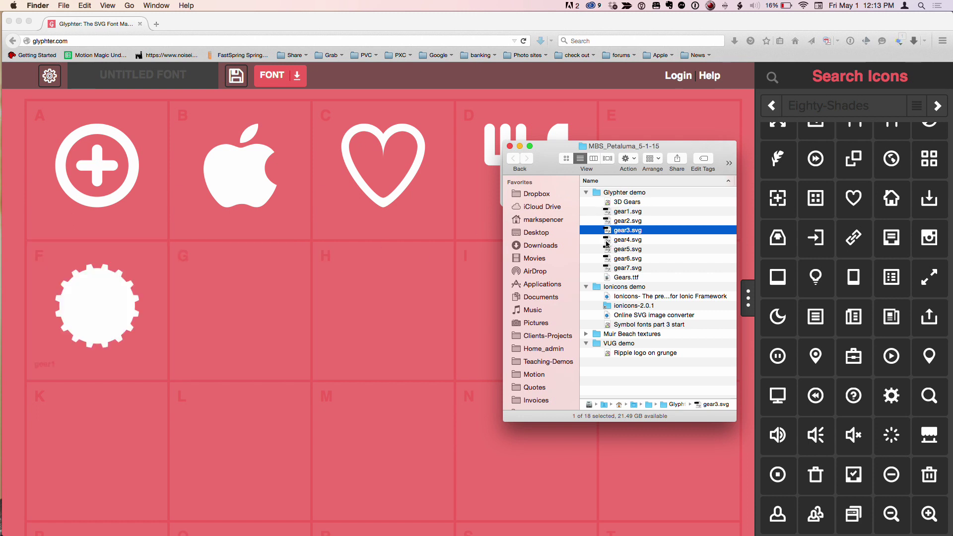
drag(607, 243, 257, 296)
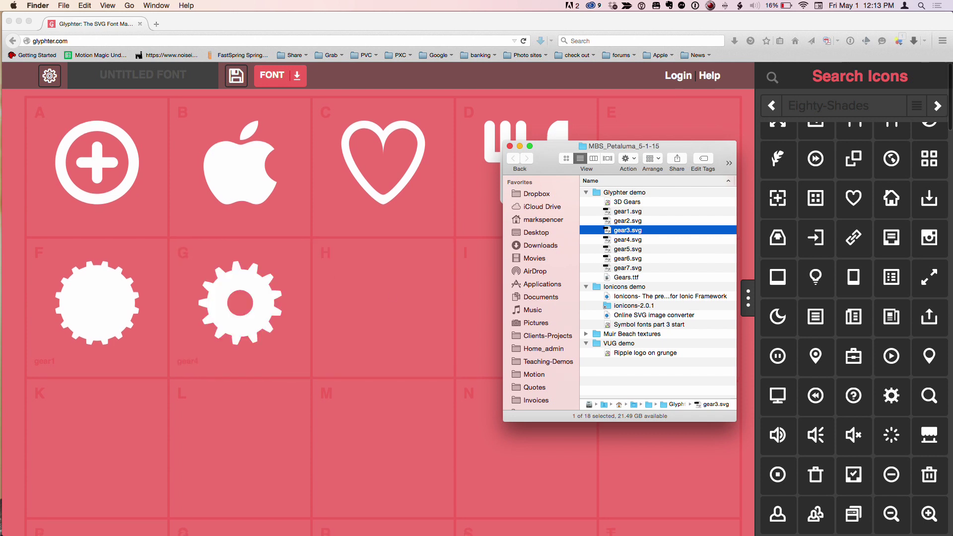
drag(607, 259, 395, 306)
drag(547, 161, 742, 145)
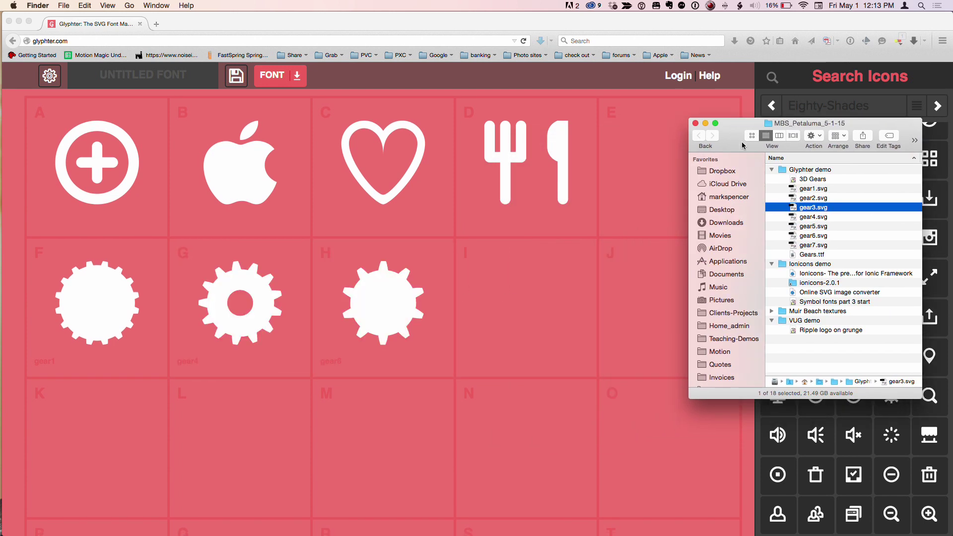
drag(516, 307, 515, 310)
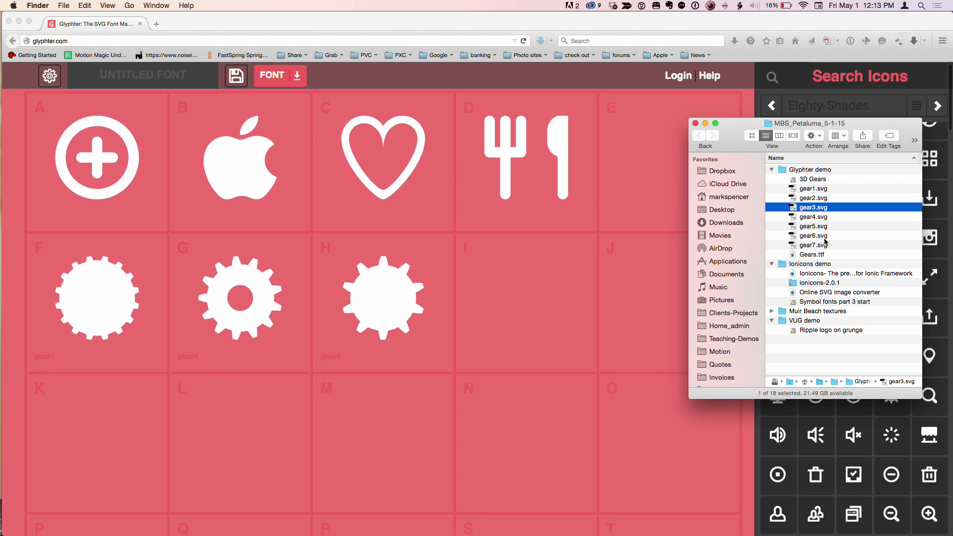
drag(813, 207, 647, 308)
drag(741, 145, 797, 140)
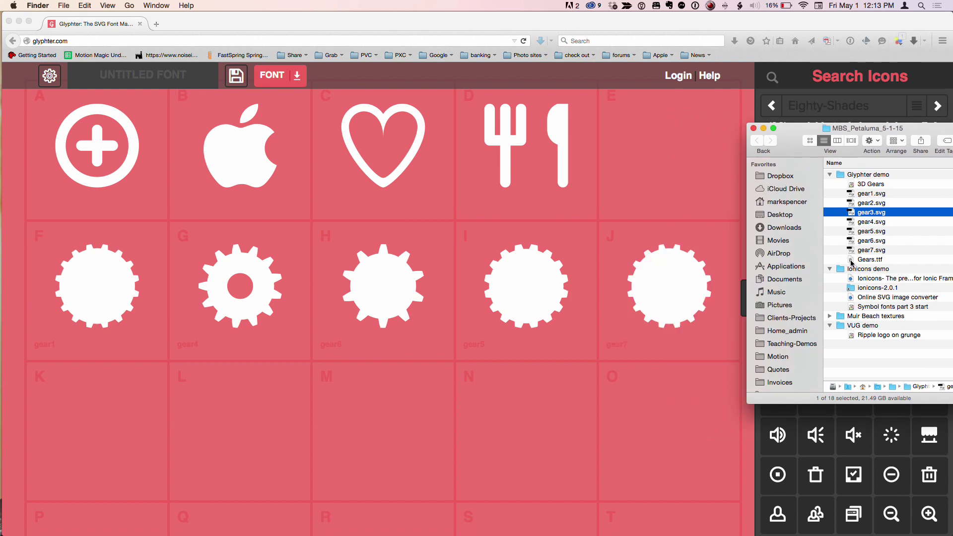
drag(852, 254, 107, 398)
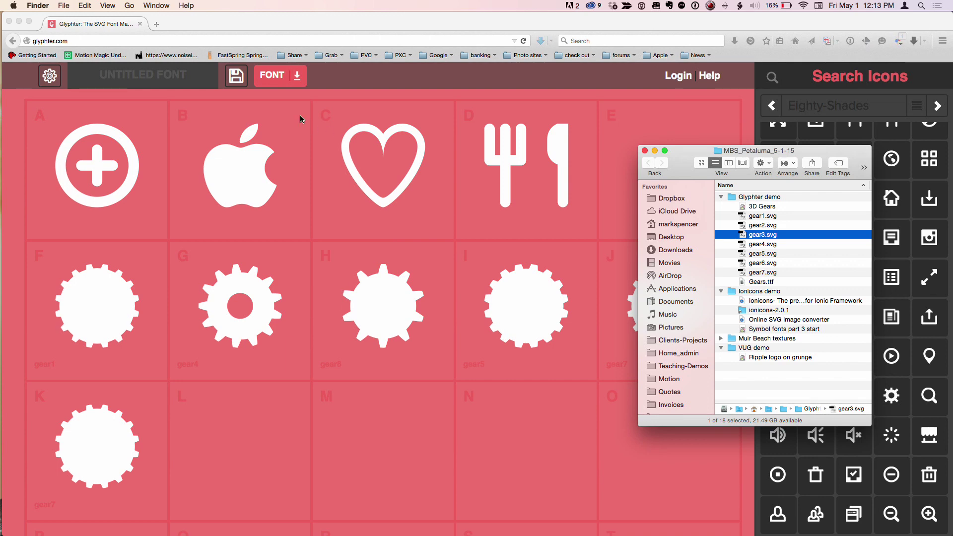
Download the ten-glyph font with the FONT button, choosing Just Download instead of signing up
click(298, 79)
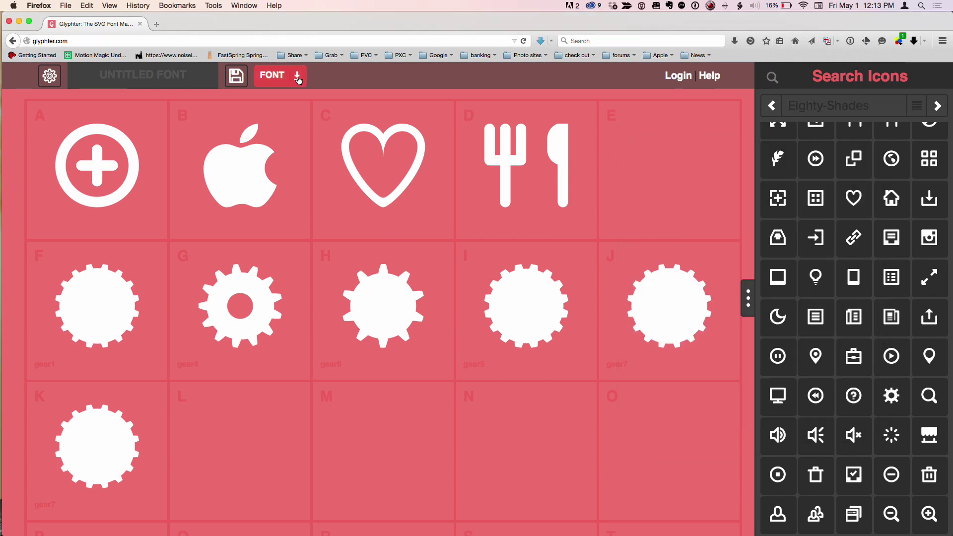
click(297, 79)
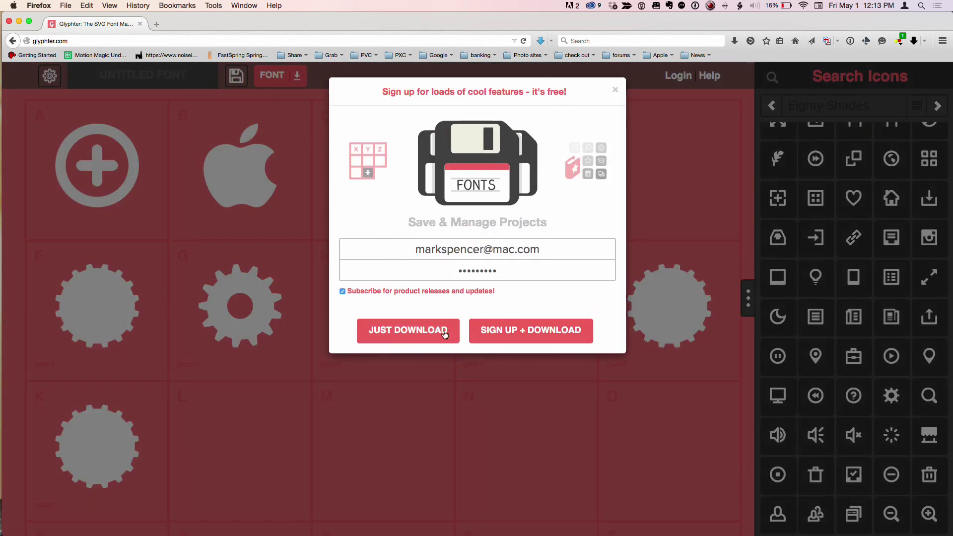
click(616, 90)
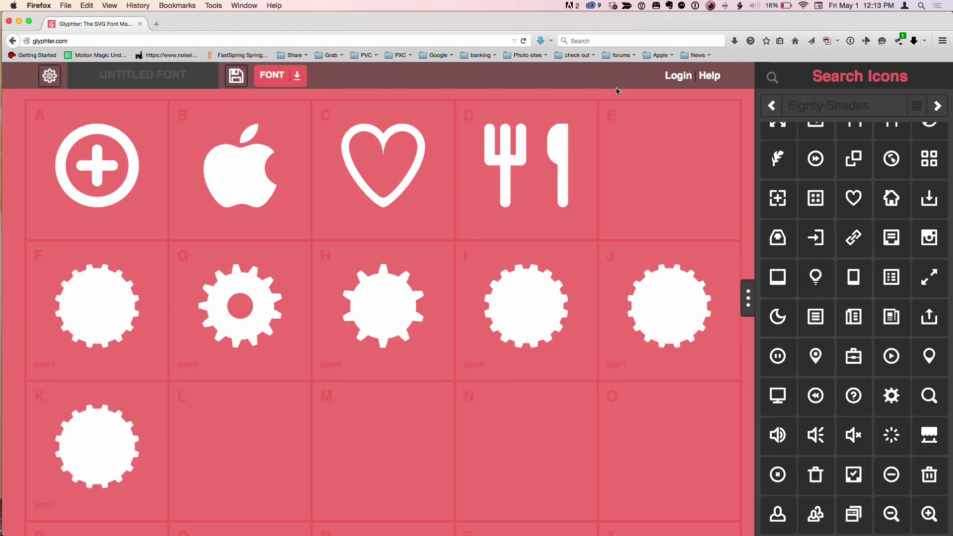
key(super+Tab)
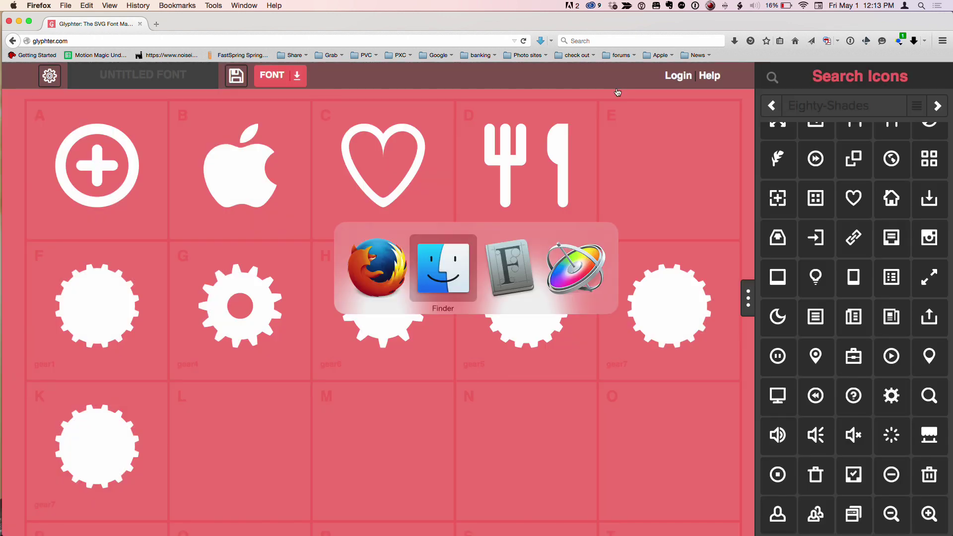
Inspect the Gears font's sample glyphs in Font Book, then switch to Motion's 3D Gears project
key(super+Tab)
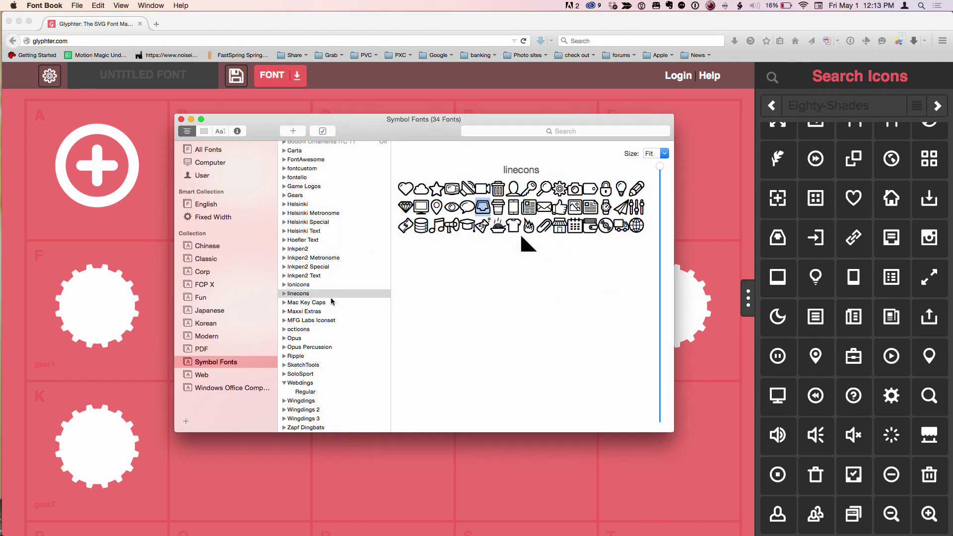
click(302, 196)
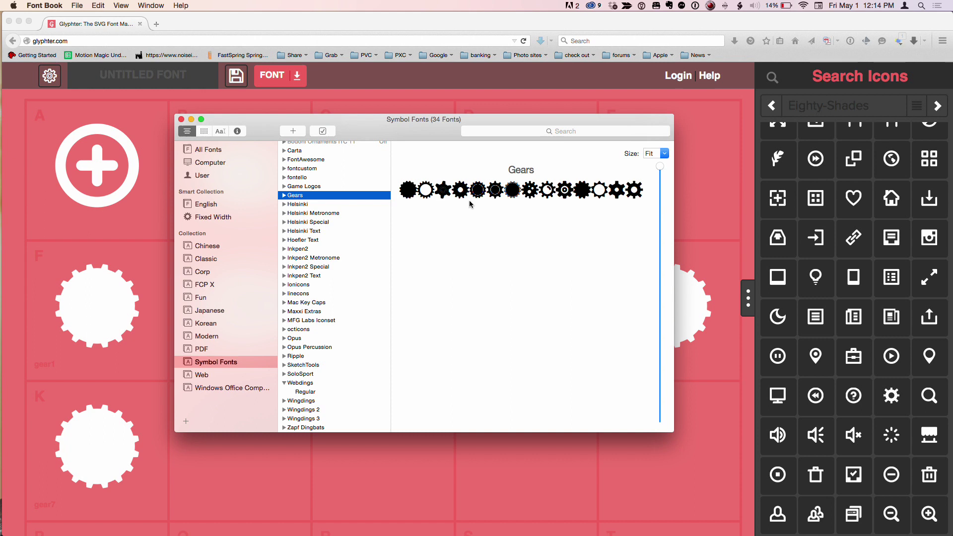
triple_click(486, 190)
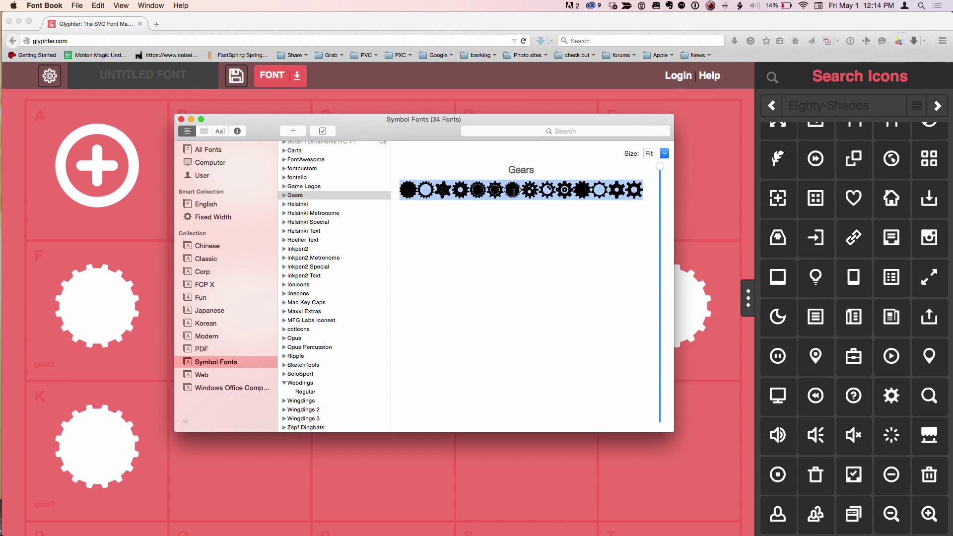
click(513, 190)
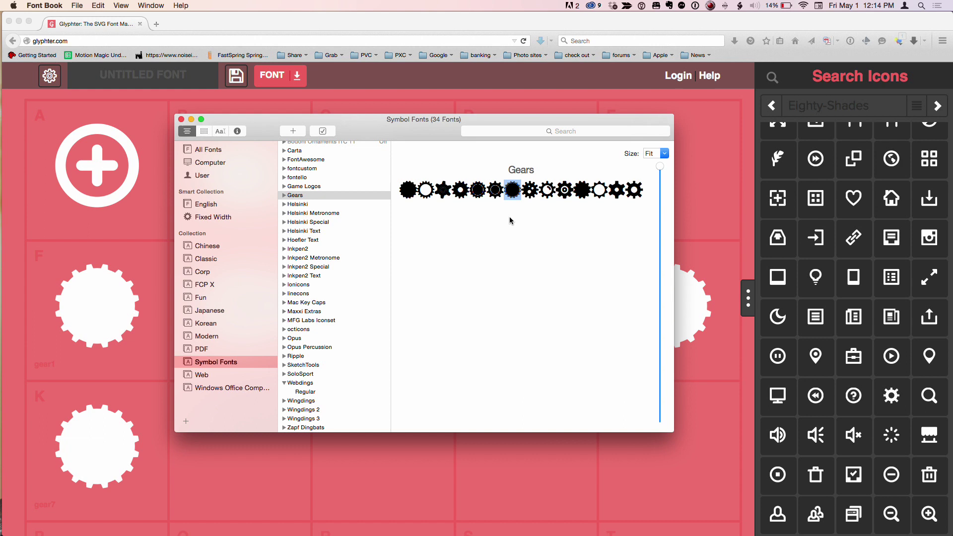
key(super+Tab)
key(super+Tab)
key(super+Tab)
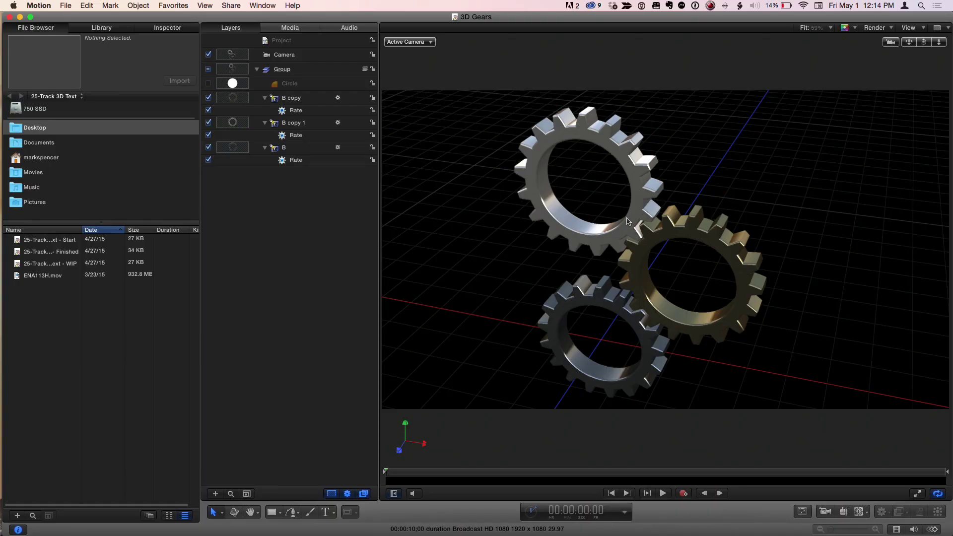
Orbit with the Camera and B copy 1 layers selected until the gears face the viewer
click(298, 59)
drag(929, 46, 936, 47)
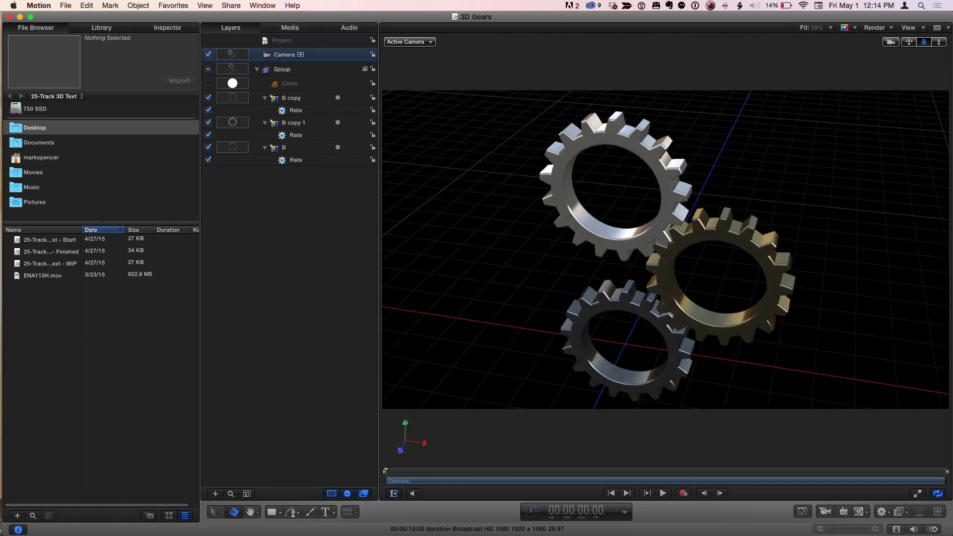
click(299, 138)
click(304, 124)
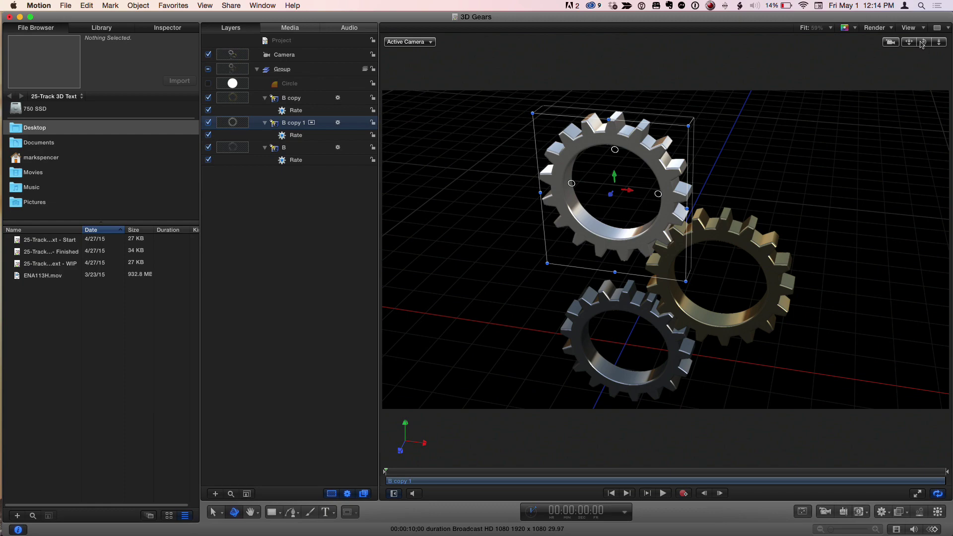
drag(921, 44, 952, 56)
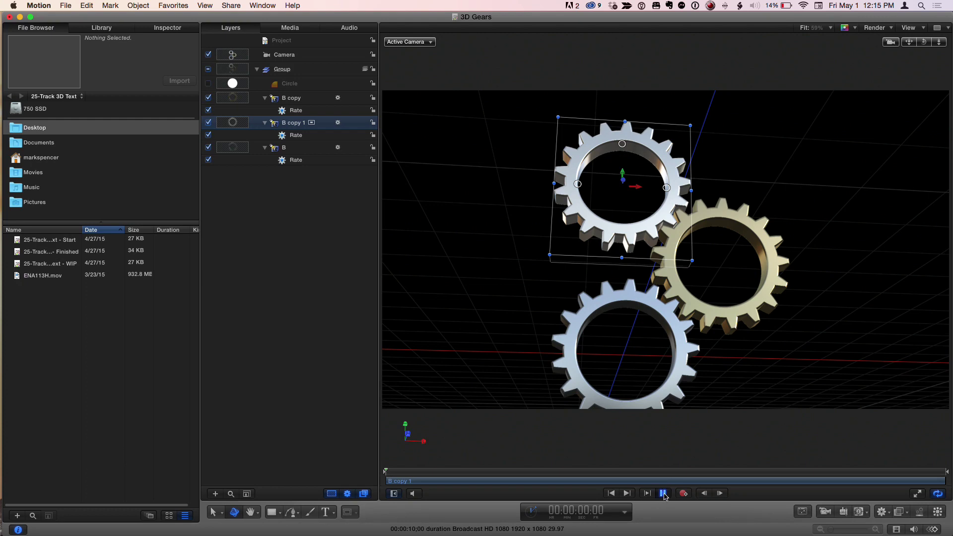
Play the gear rotation and orbit the view to watch the spinning gears from below
click(663, 493)
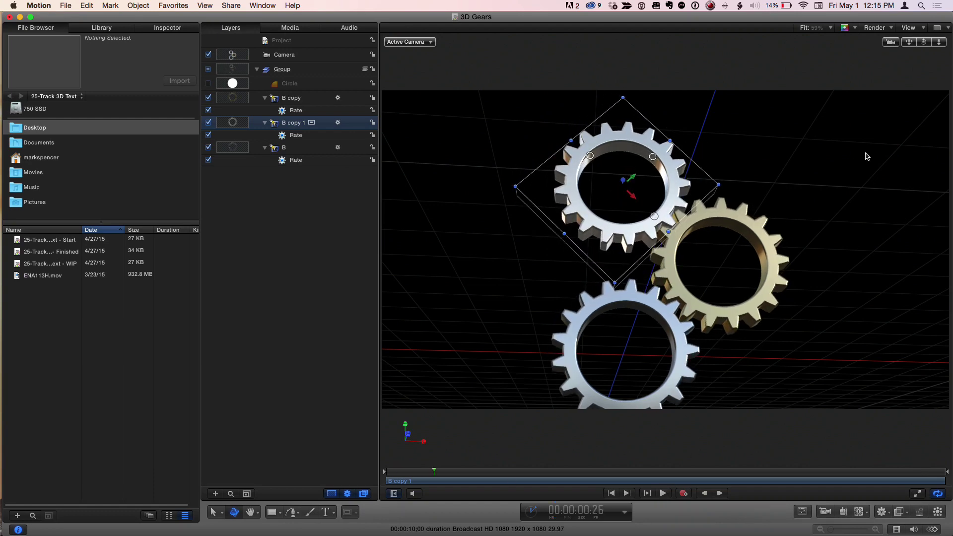
drag(924, 44, 860, 145)
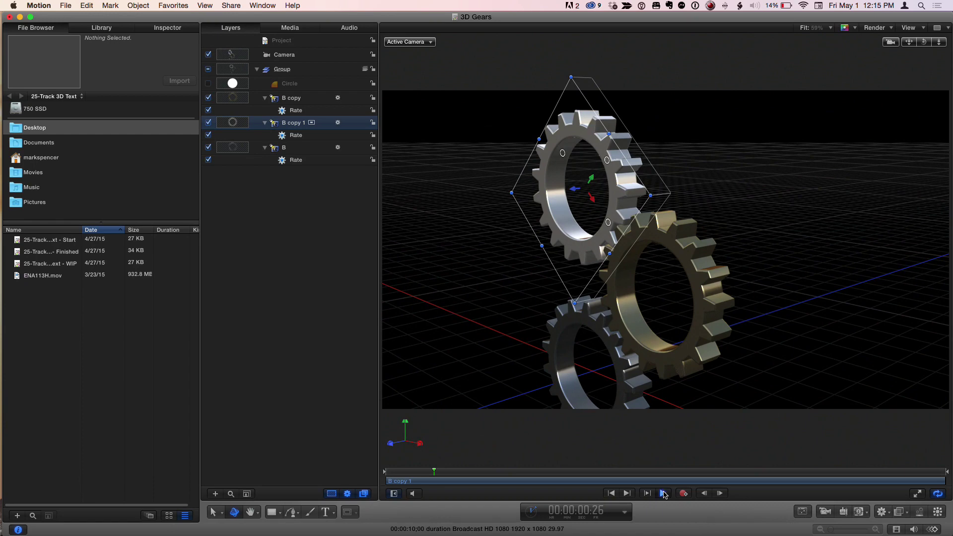